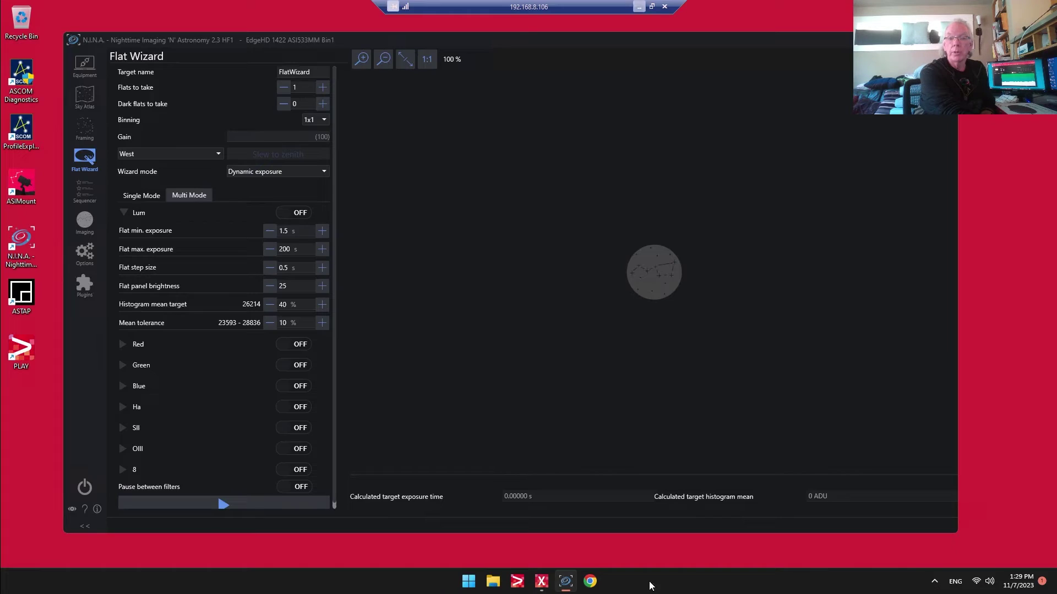
Step: Switch to the remote desktop session running N.I.N.A.'s Flat Wizard in Multi Mode
left_click(651, 582)
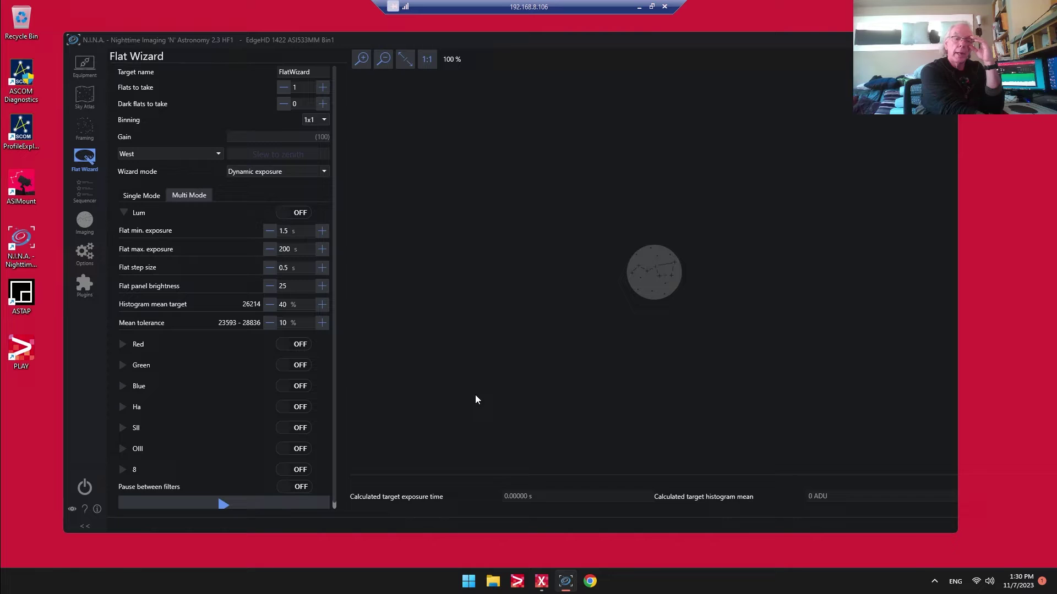
Step: Check the flat panel's trained exposure times, then collapse the Lum filter settings in the Flat Wizard
left_click(78, 68)
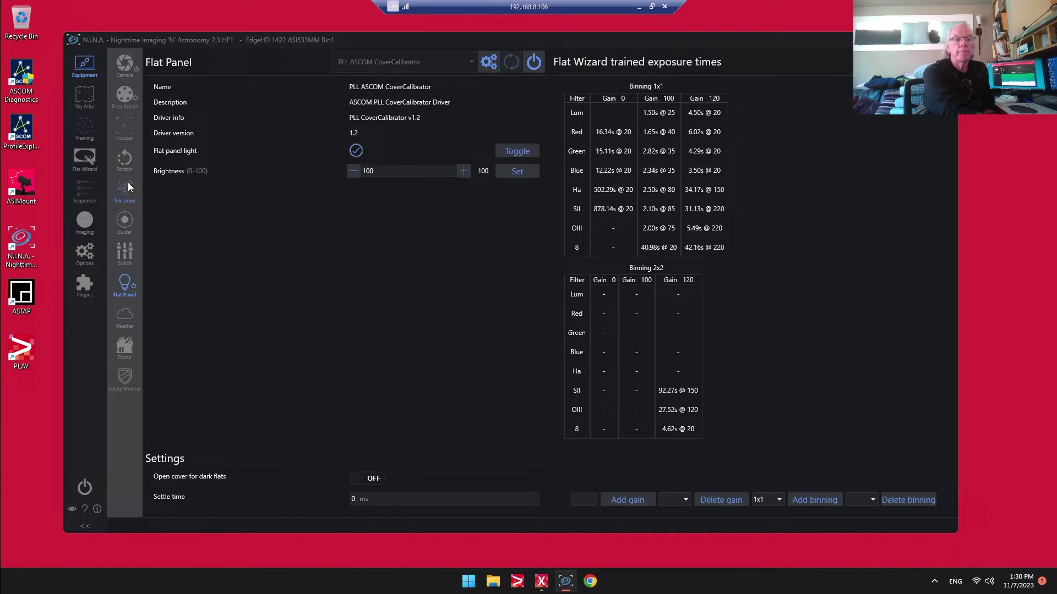
left_click(94, 163)
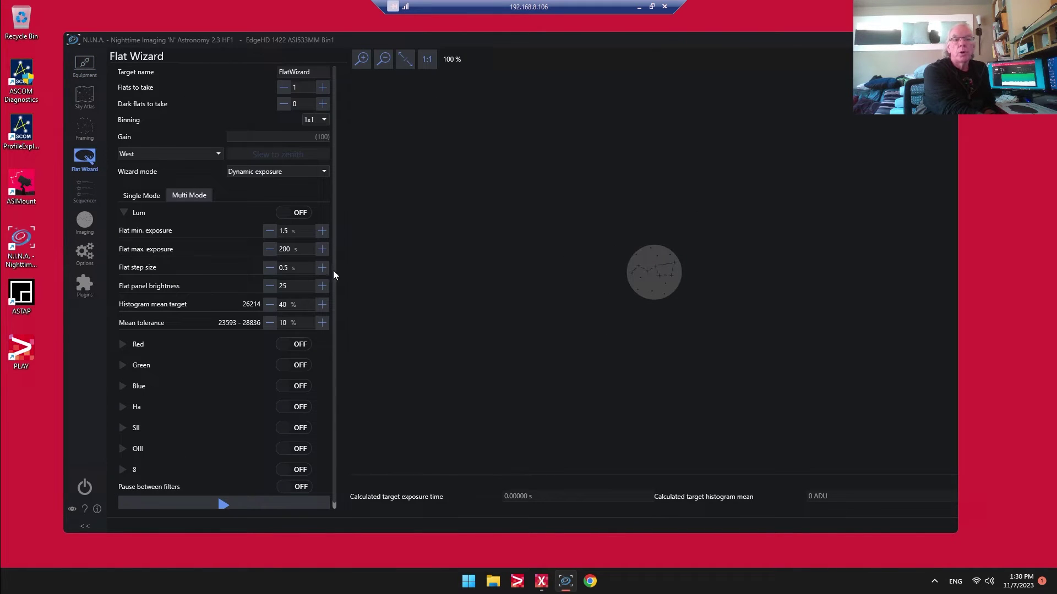
left_click(123, 212)
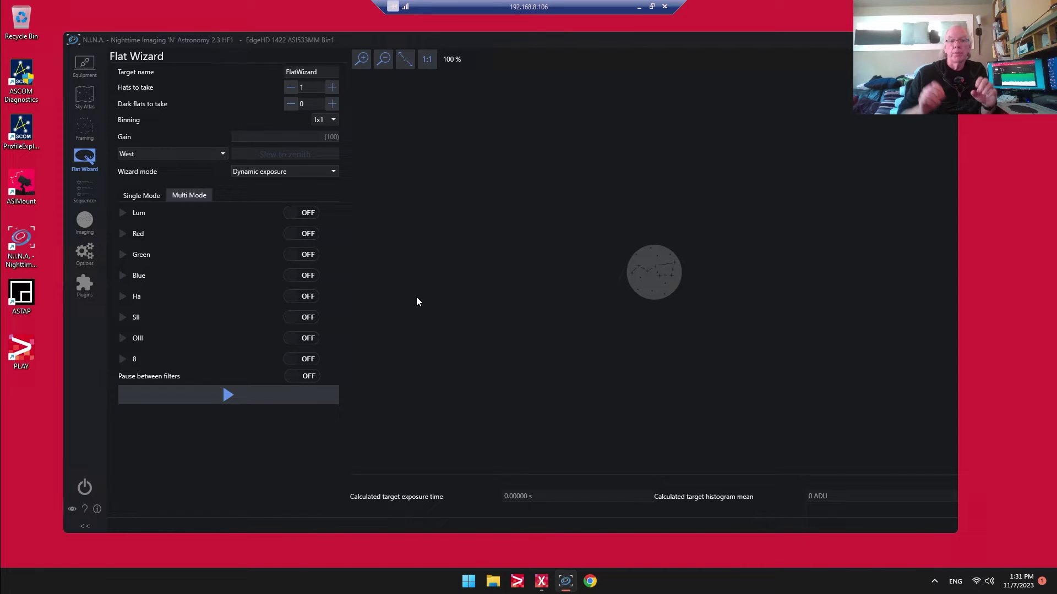
Step: Switch the Lum filter on for the multi-filter run and expand its flat settings
left_click(295, 214)
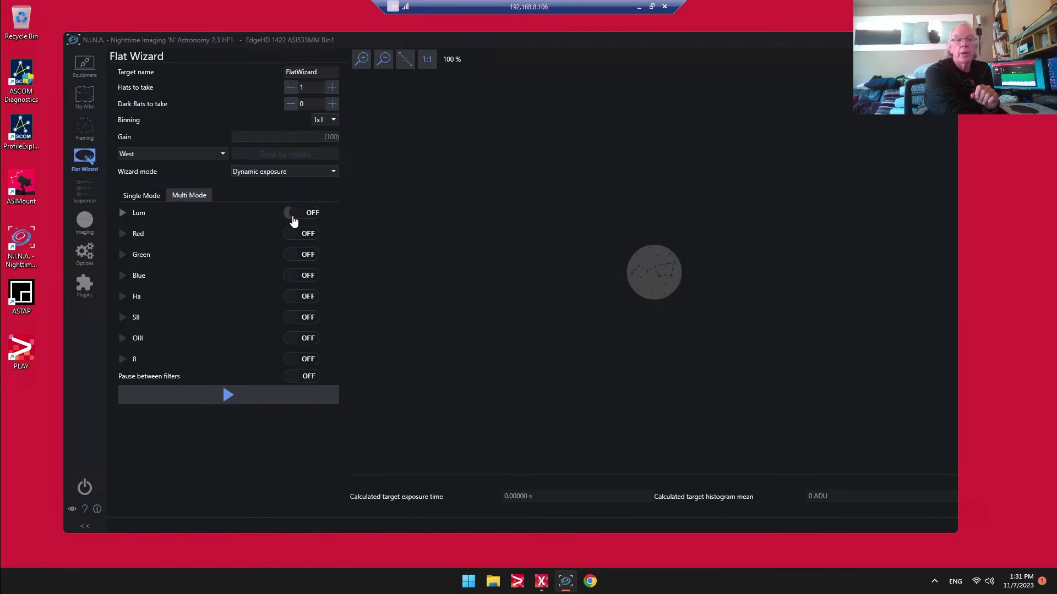
left_click(125, 217)
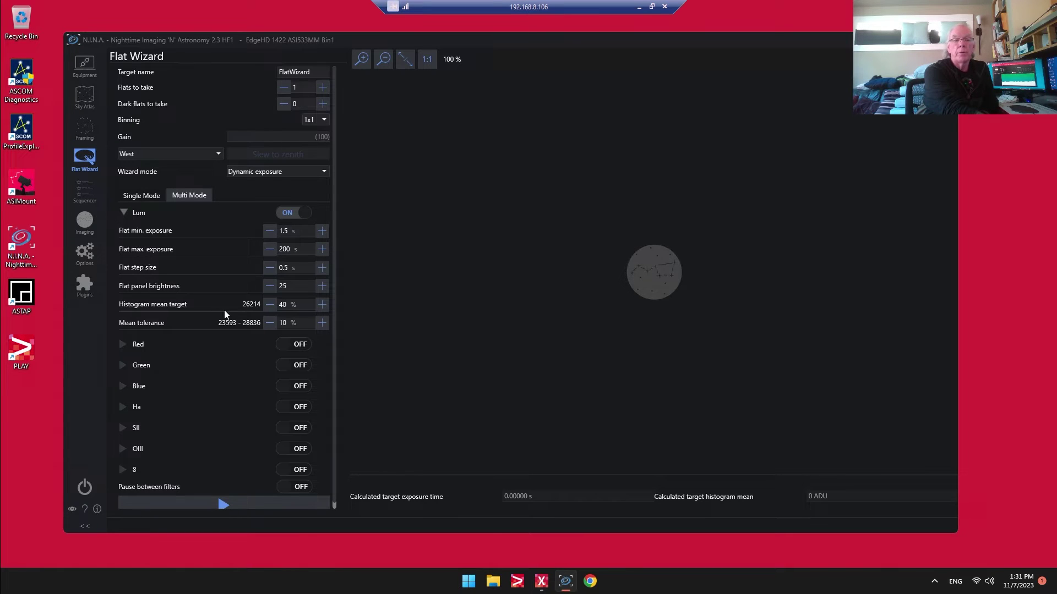
Step: Expand the Red, Green, Blue, Ha, SII and OIII settings, showing Ha 80, SII 85, OIII 75 brightness
left_click(124, 343)
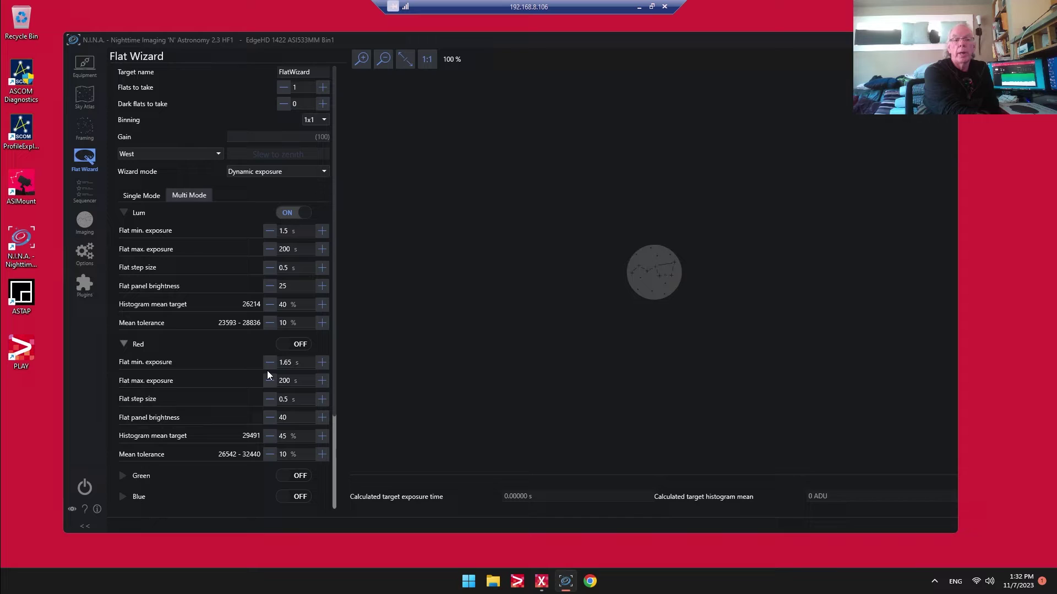
scroll(197, 370, "down", 3)
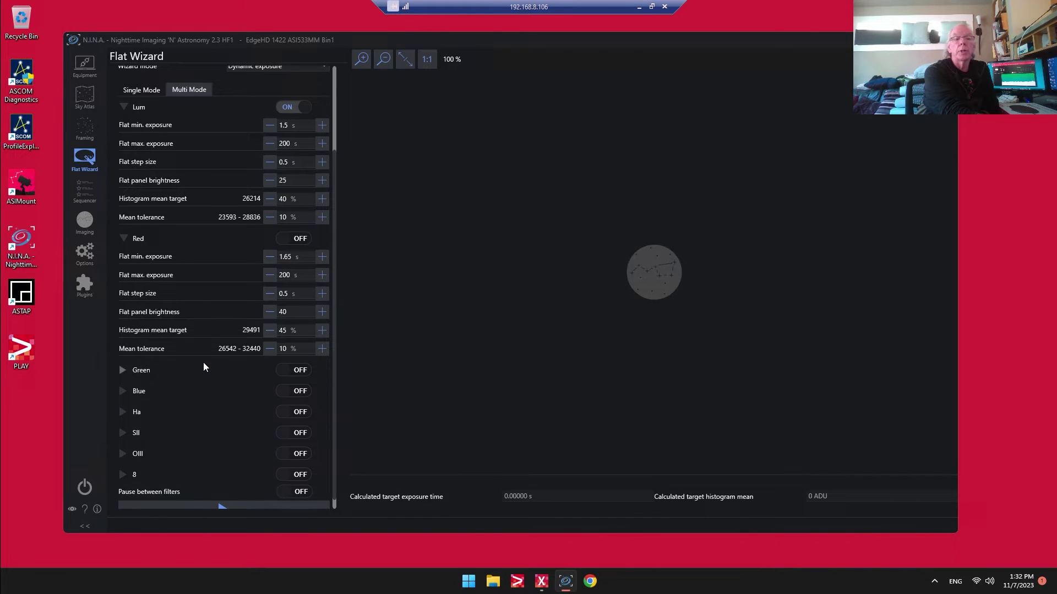
left_click(125, 360)
scroll(191, 361, "down", 3)
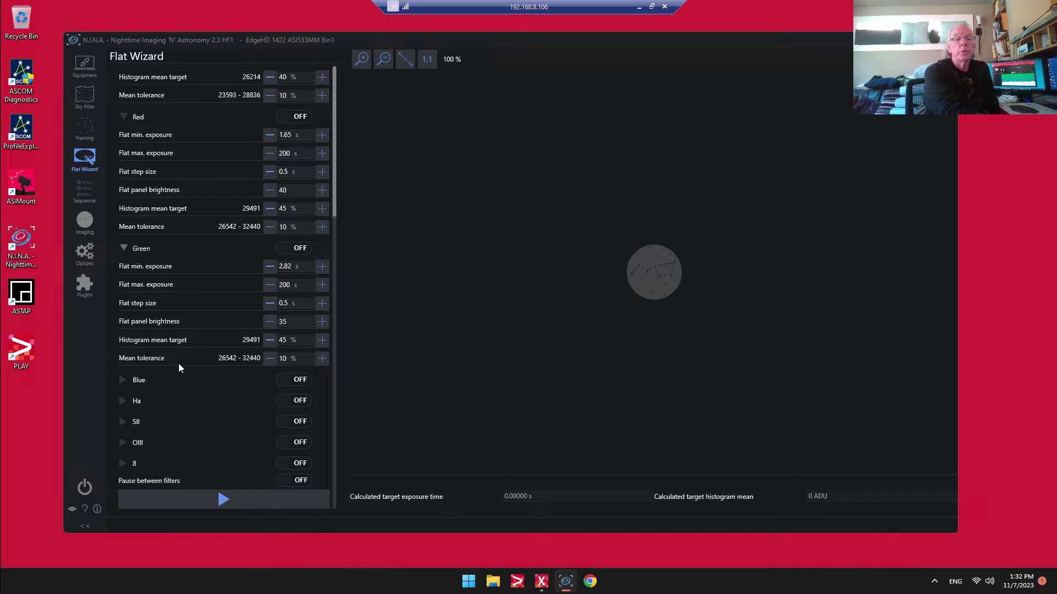
left_click(124, 381)
scroll(179, 376, "down", 3)
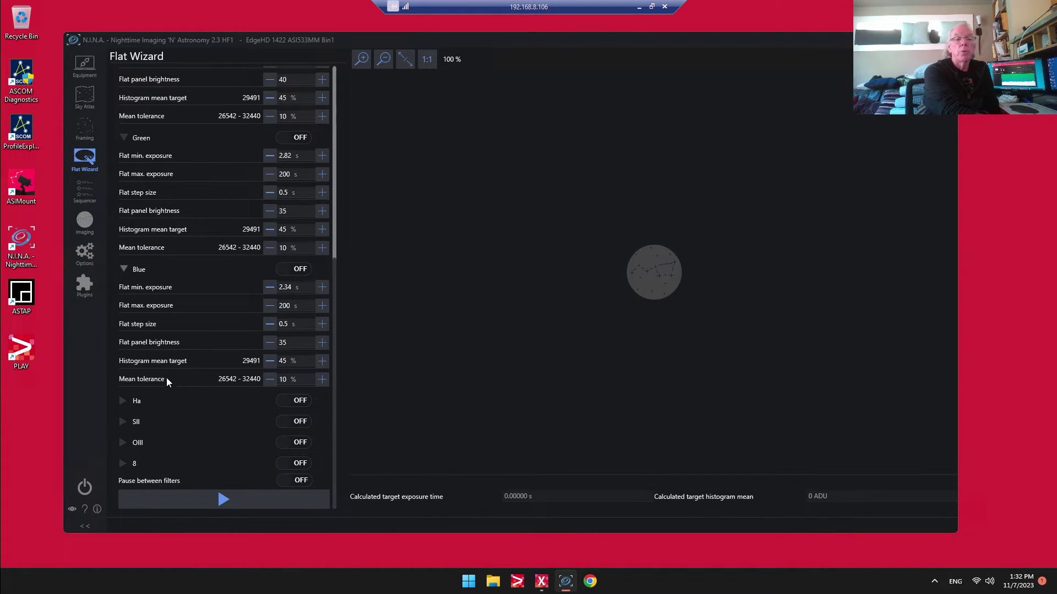
left_click(123, 400)
scroll(194, 396, "down", 3)
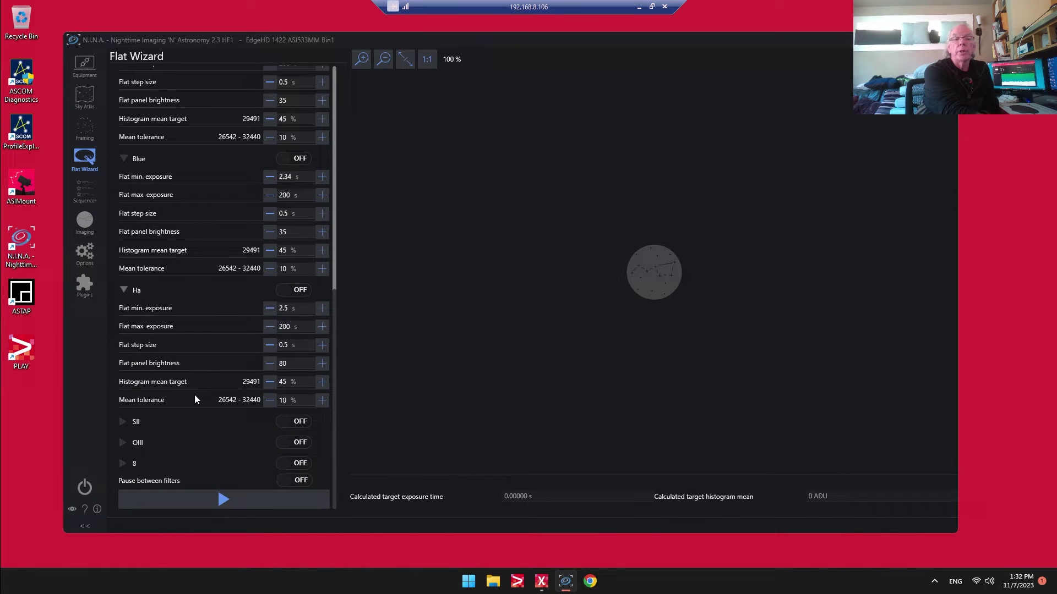
left_click(122, 421)
scroll(157, 405, "down", 3)
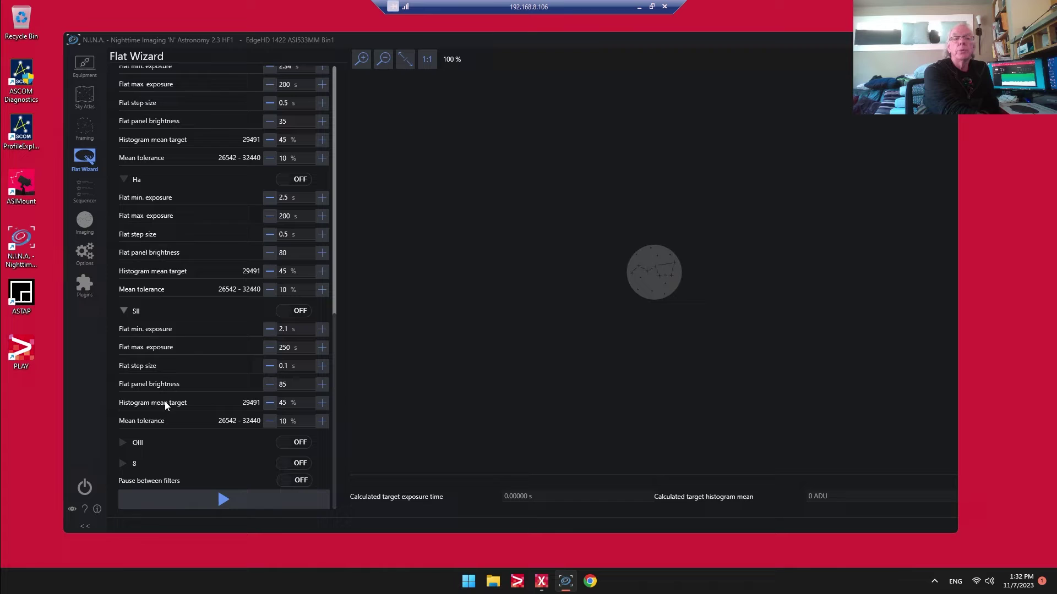
left_click(122, 443)
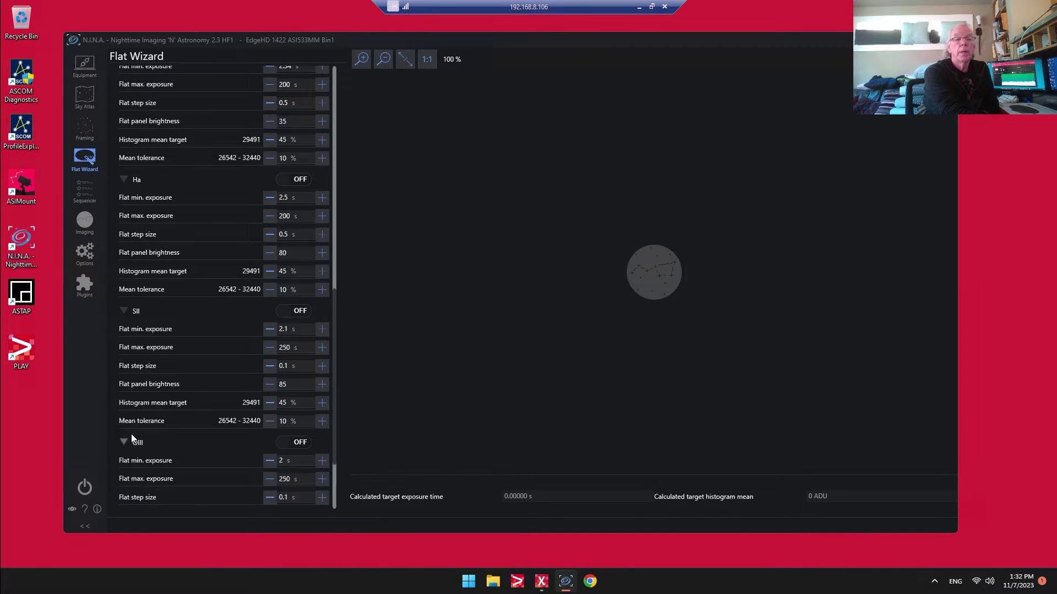
scroll(192, 395, "down", 3)
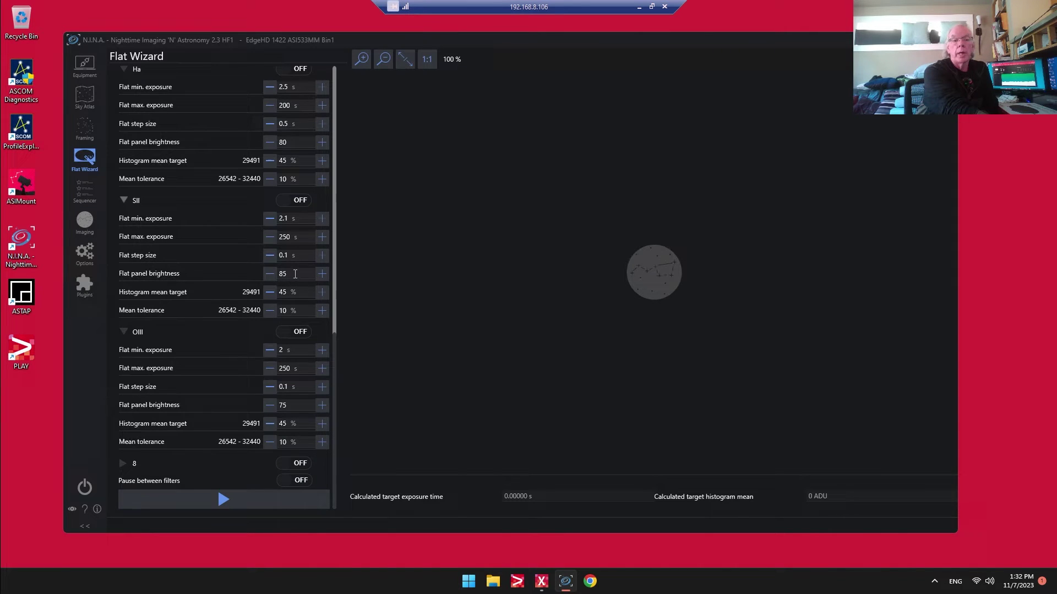
scroll(295, 273, "up", 1)
scroll(292, 278, "up", 1)
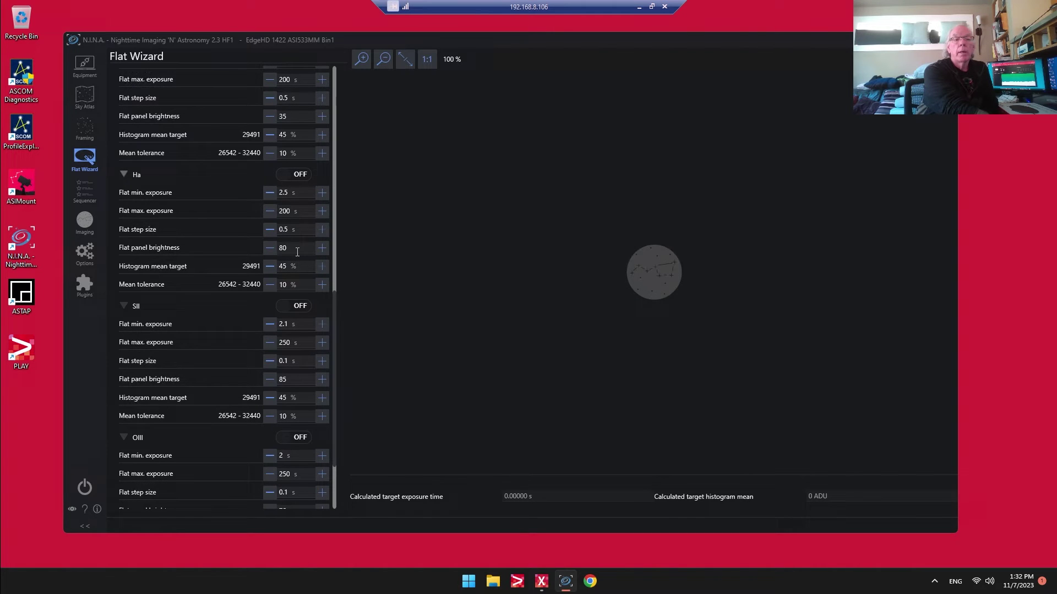
scroll(296, 253, "up", 2)
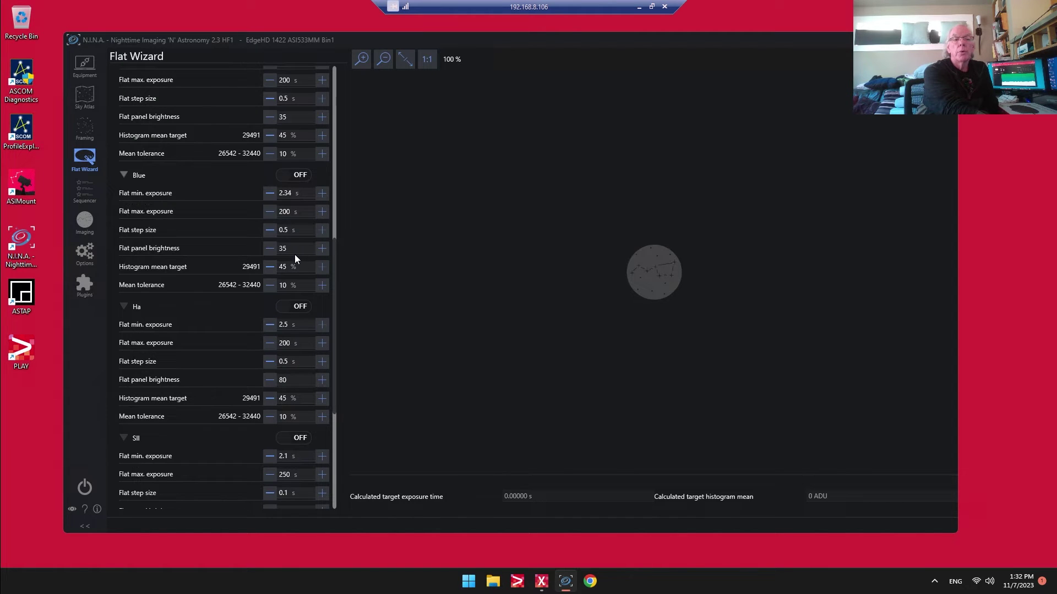
scroll(295, 255, "up", 3)
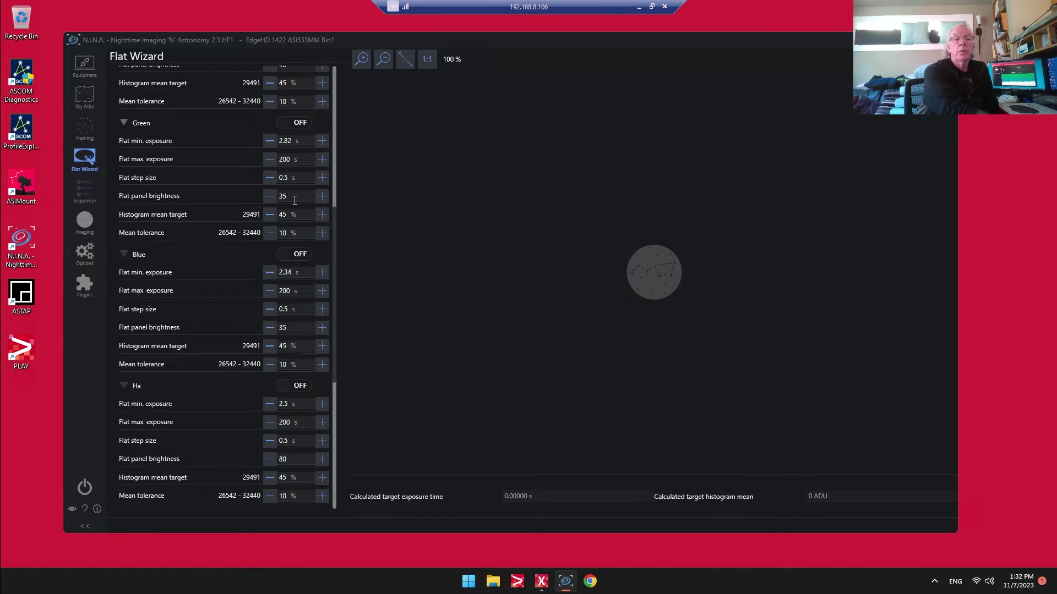
scroll(294, 201, "up", 6)
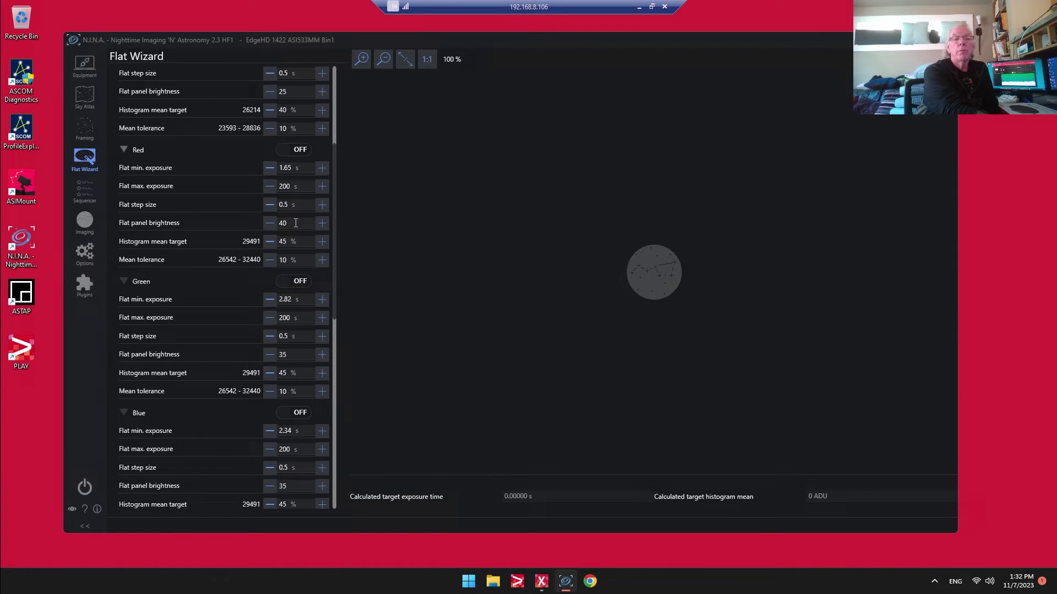
scroll(295, 223, "up", 7)
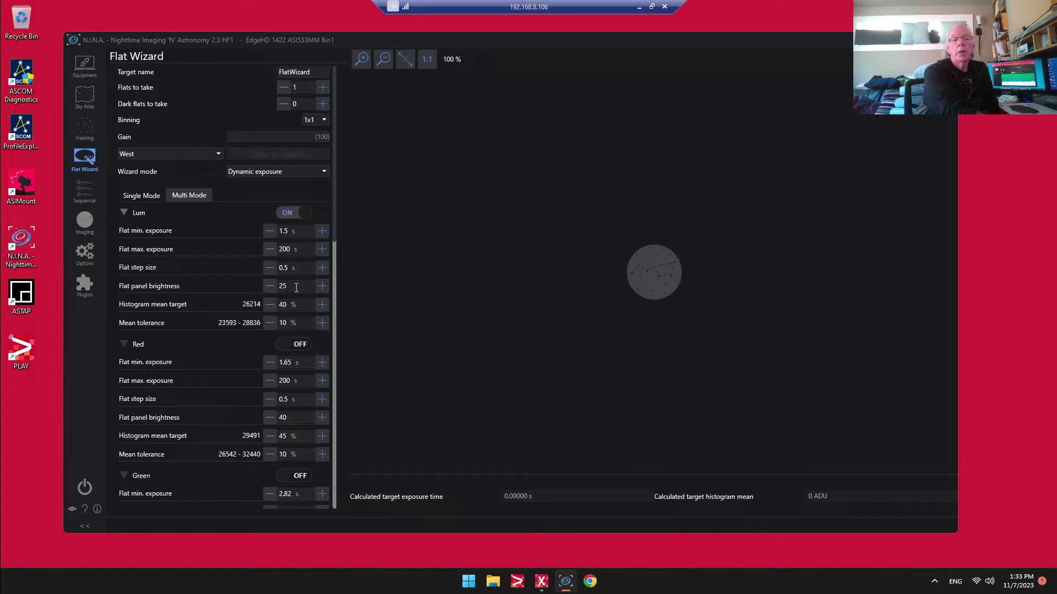
Step: Switch on flats for the Red, Green and Blue filters
scroll(295, 287, "down", 3)
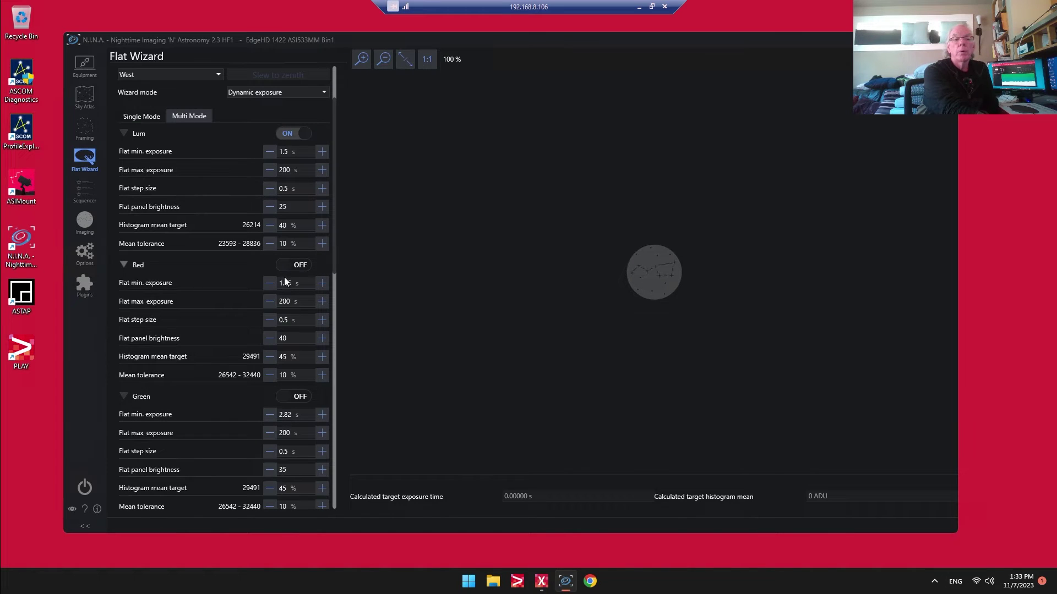
left_click(285, 267)
left_click(283, 397)
scroll(279, 400, "down", 7)
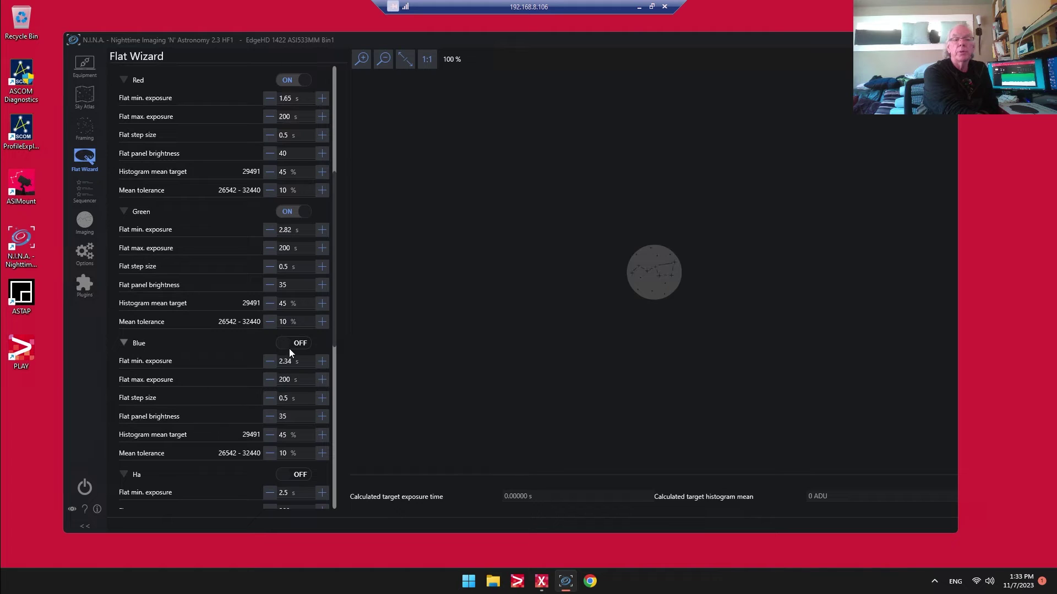
left_click(289, 346)
Step: Collapse the Ha settings and switch on flats for the Ha, SII and OIII filters
scroll(287, 350, "down", 3)
scroll(286, 353, "down", 1)
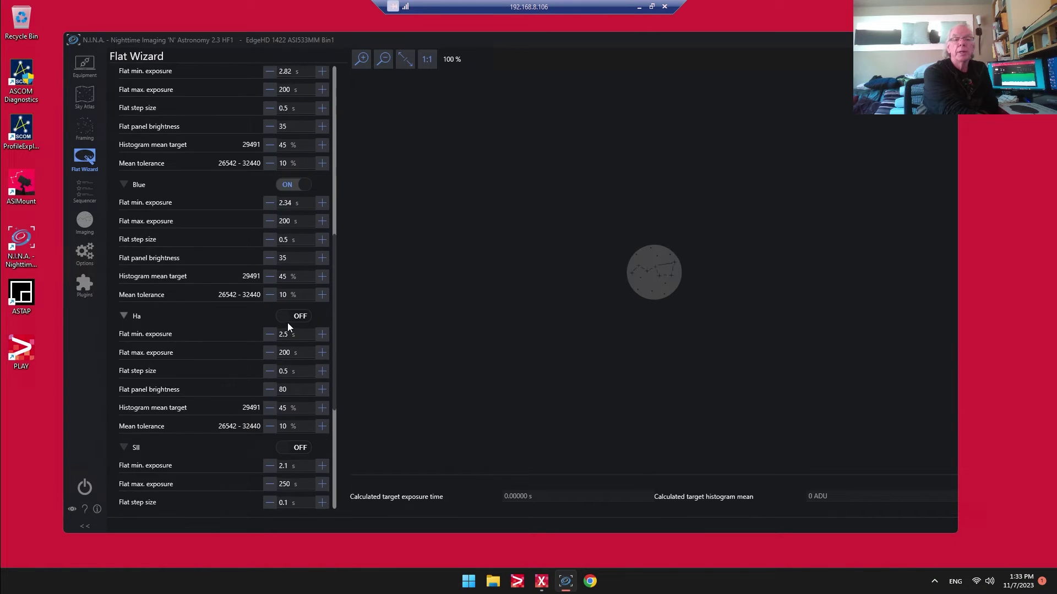
left_click(286, 324)
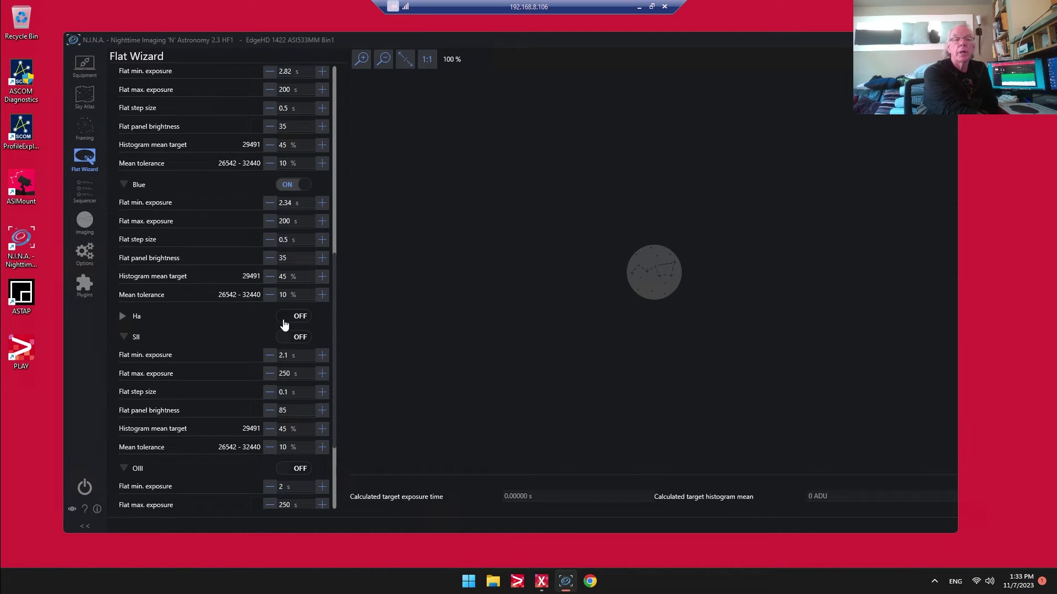
left_click(286, 315)
left_click(280, 342)
scroll(276, 356, "down", 5)
left_click(280, 339)
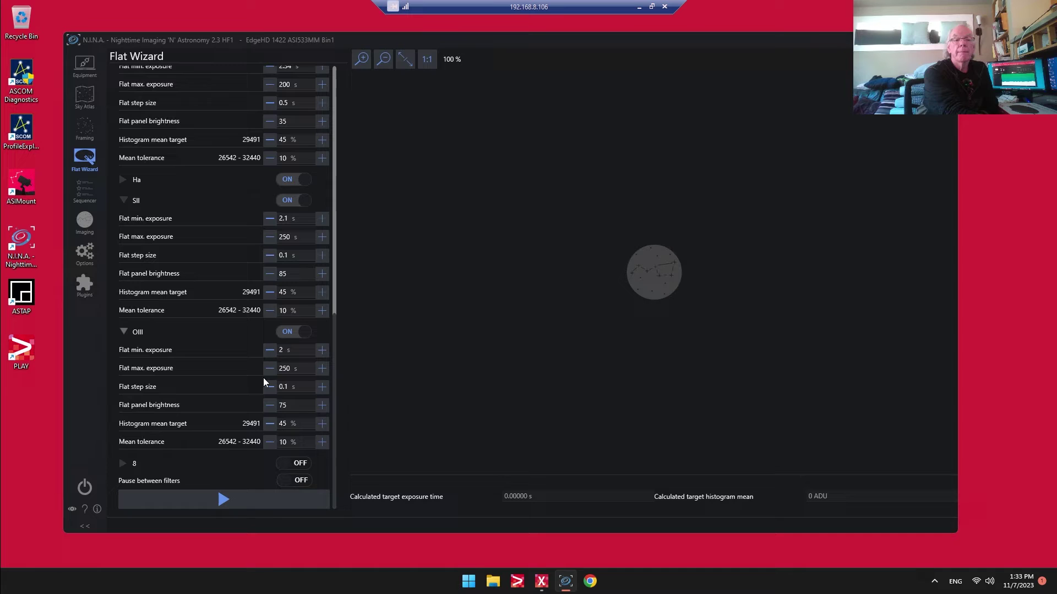
scroll(263, 378, "up", 4)
scroll(262, 378, "up", 10)
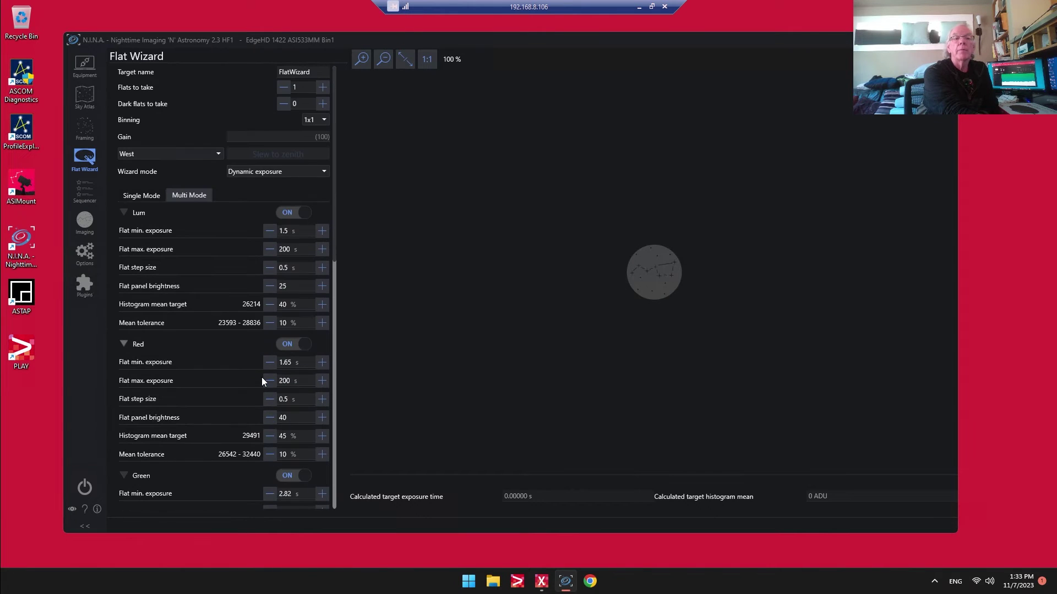
Step: Collapse every filter section and start the multi-filter flat sequence, which stops on Lum as too bright
left_click(121, 215)
left_click(123, 234)
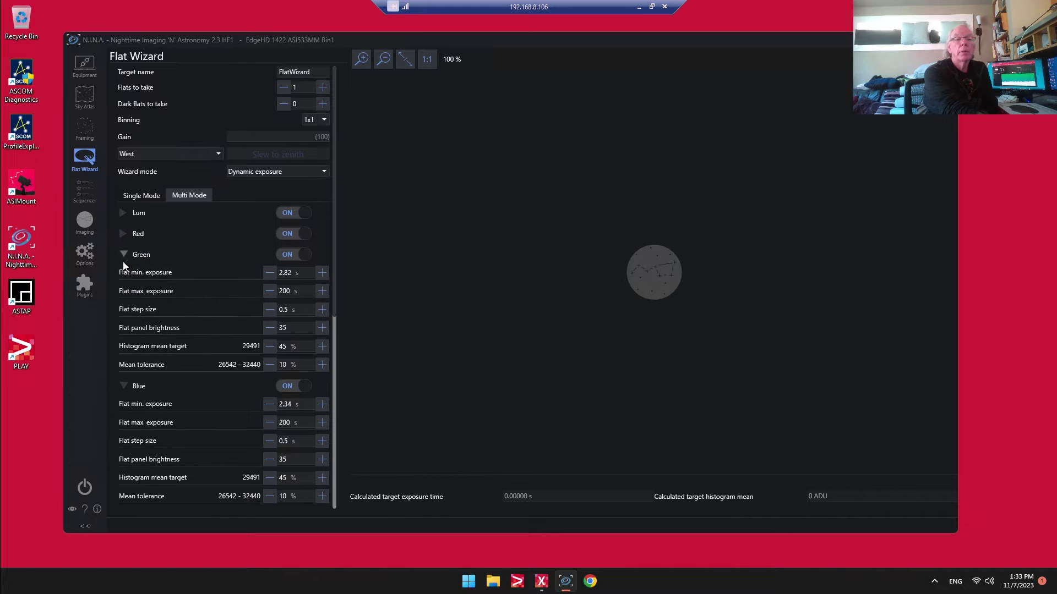
left_click(123, 257)
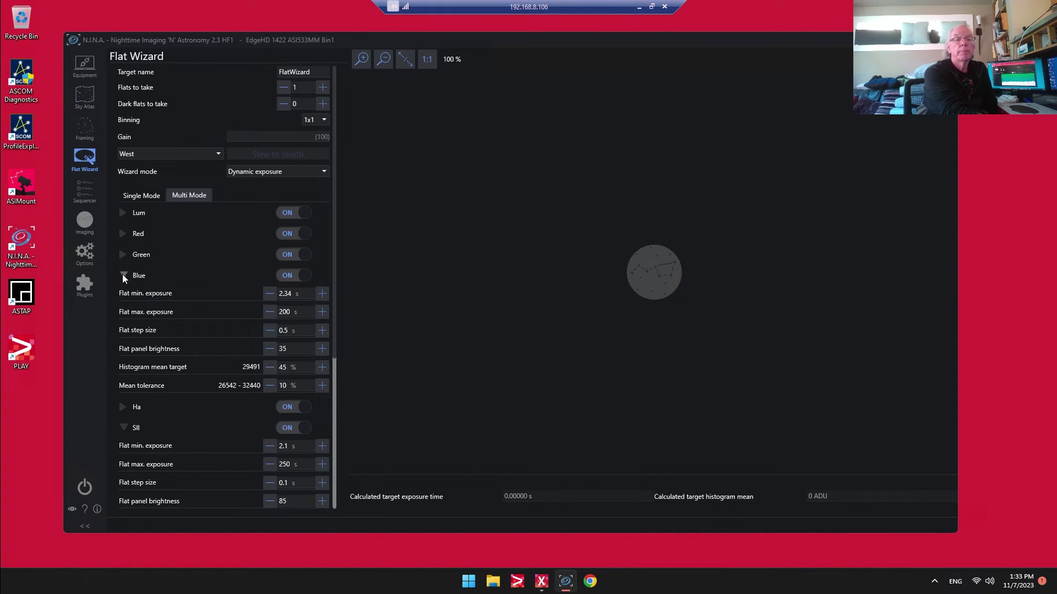
left_click(123, 274)
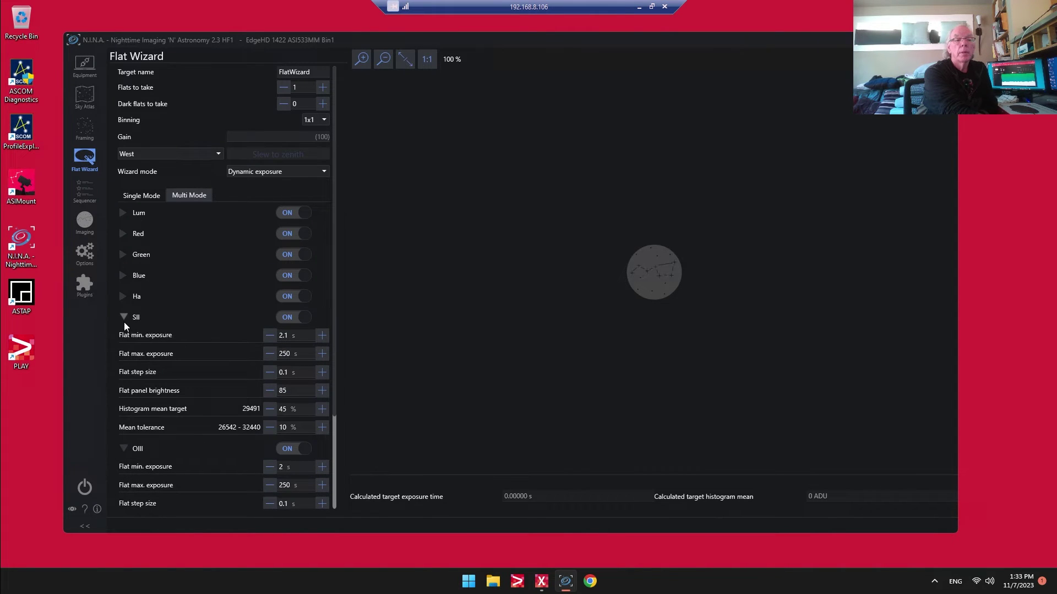
left_click(123, 319)
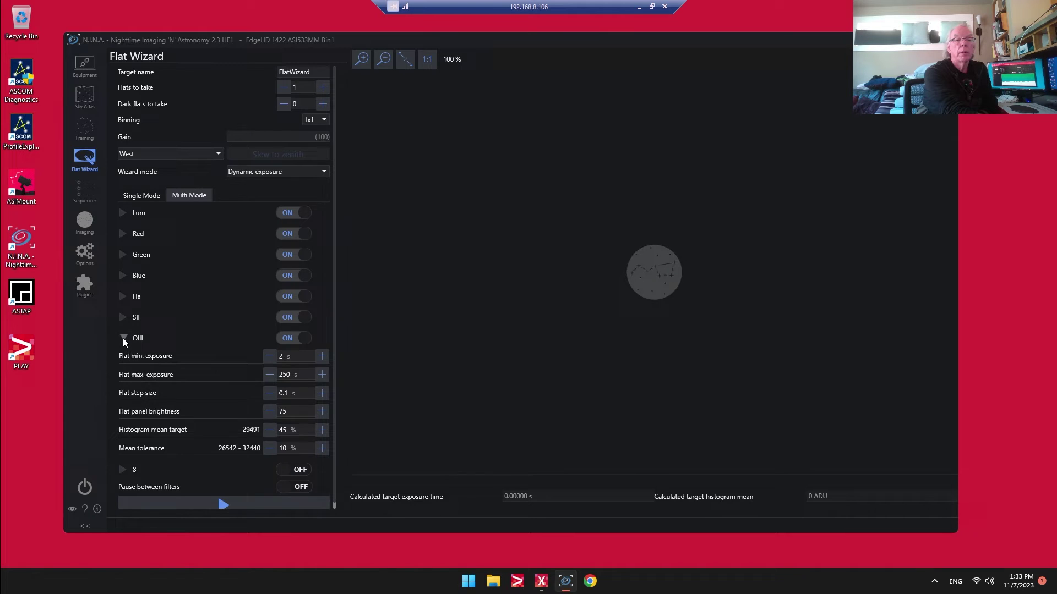
left_click(123, 338)
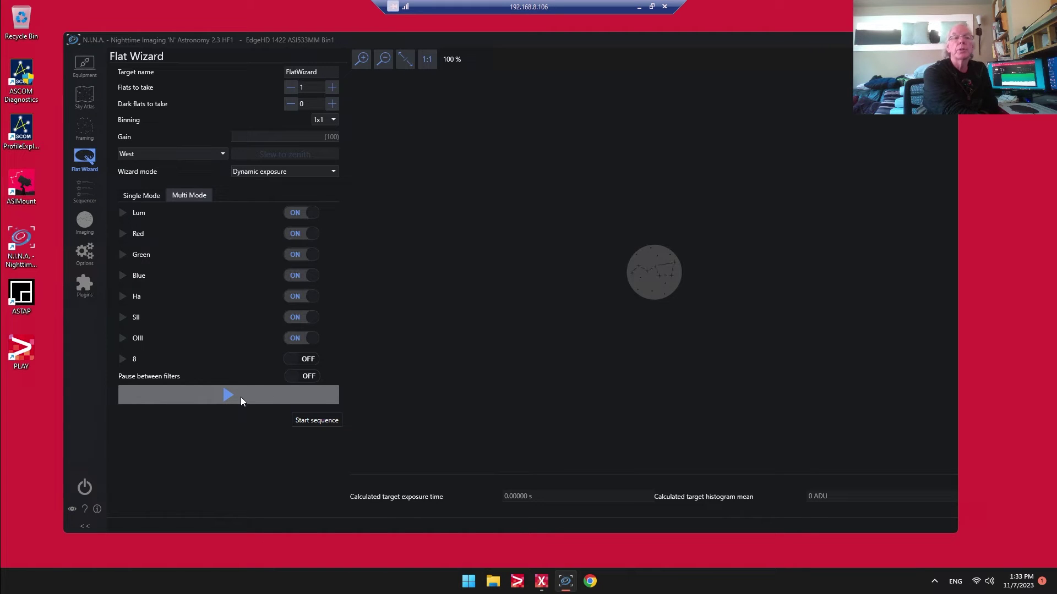
left_click(226, 395)
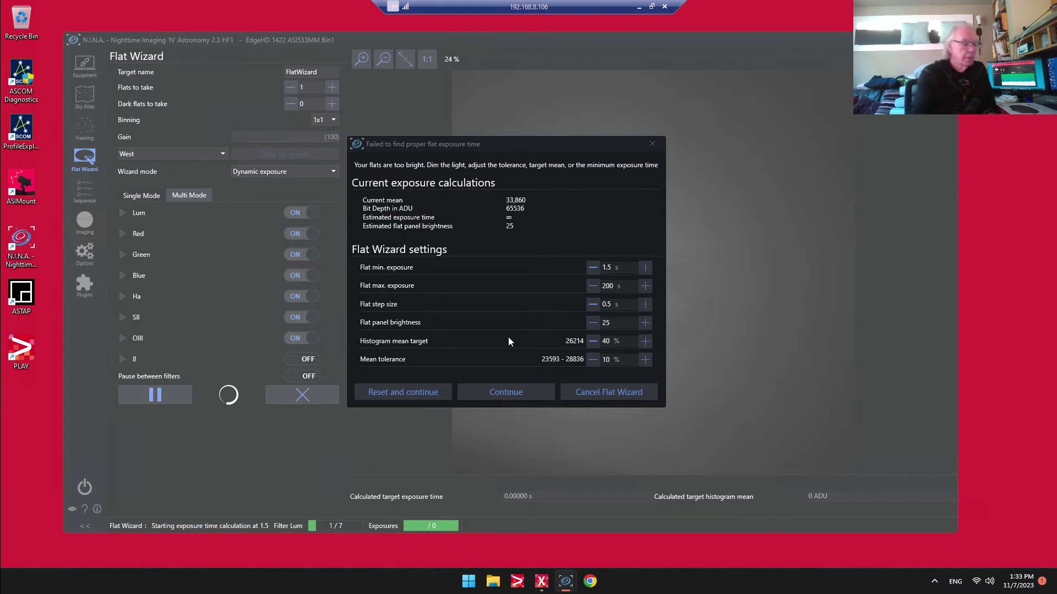
Step: Set the Lum flat panel brightness to 20 and resume the flat run
double_click(617, 324)
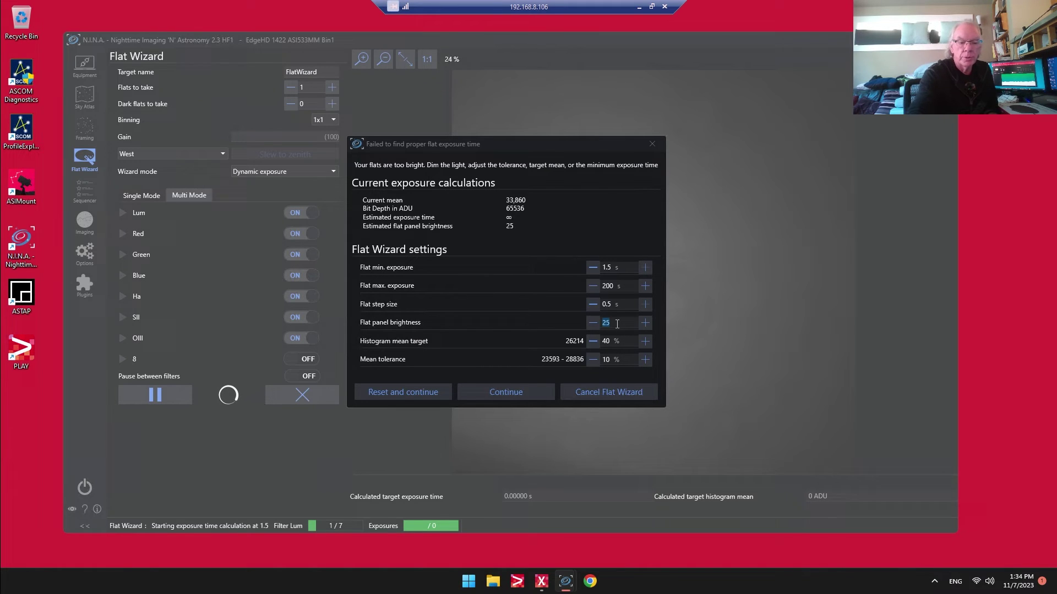
type("20")
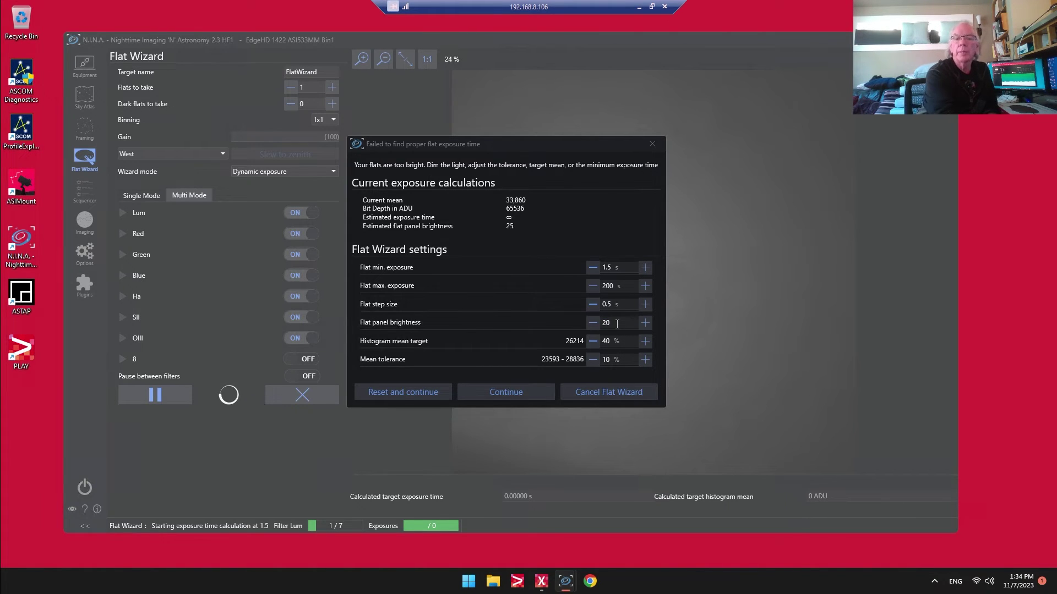
left_click(409, 393)
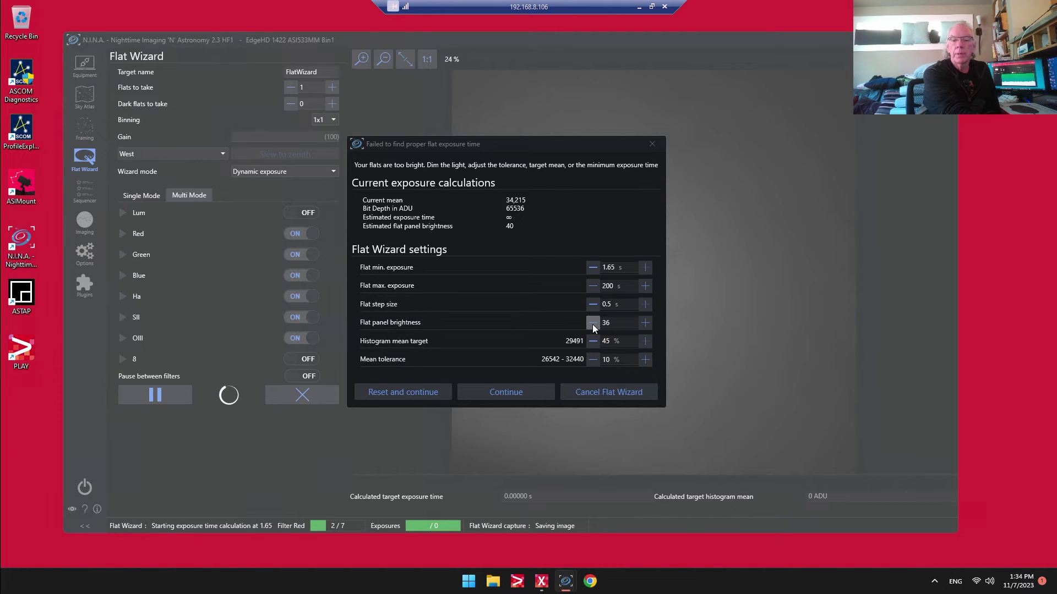
Step: Raise the Red flat panel brightness to 35 and resume the flat run
left_click(644, 323)
left_click(408, 399)
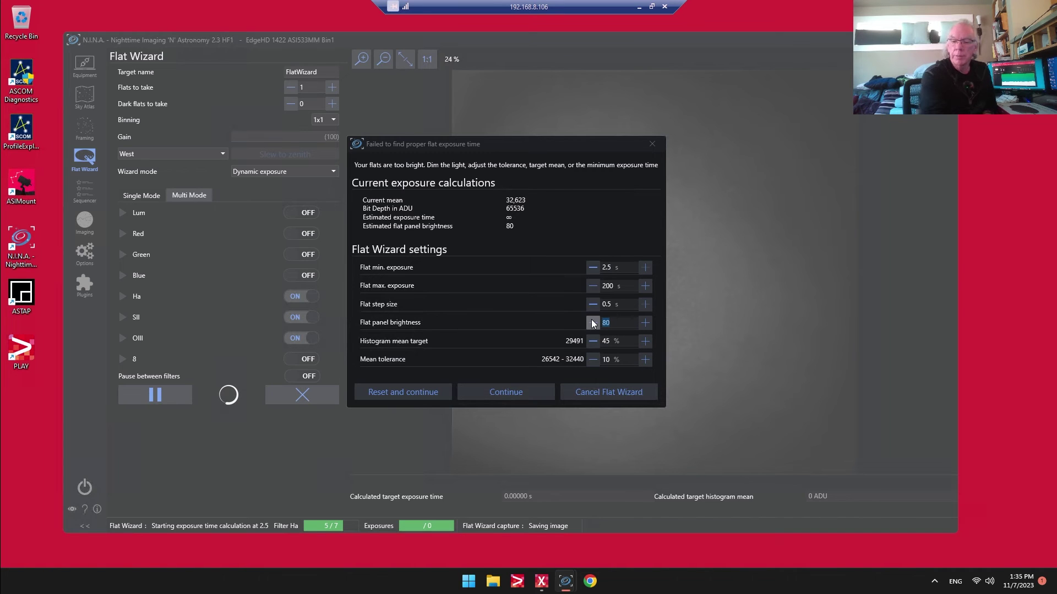
Step: Lower the Ha flat panel brightness to 75 and resume the Ha flats
type("75")
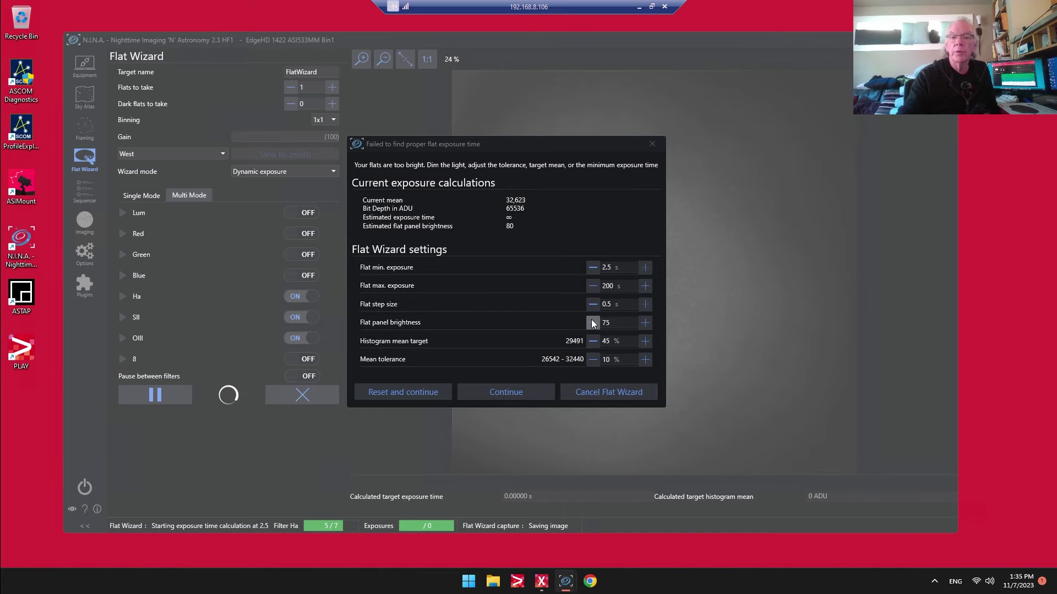
left_click(410, 395)
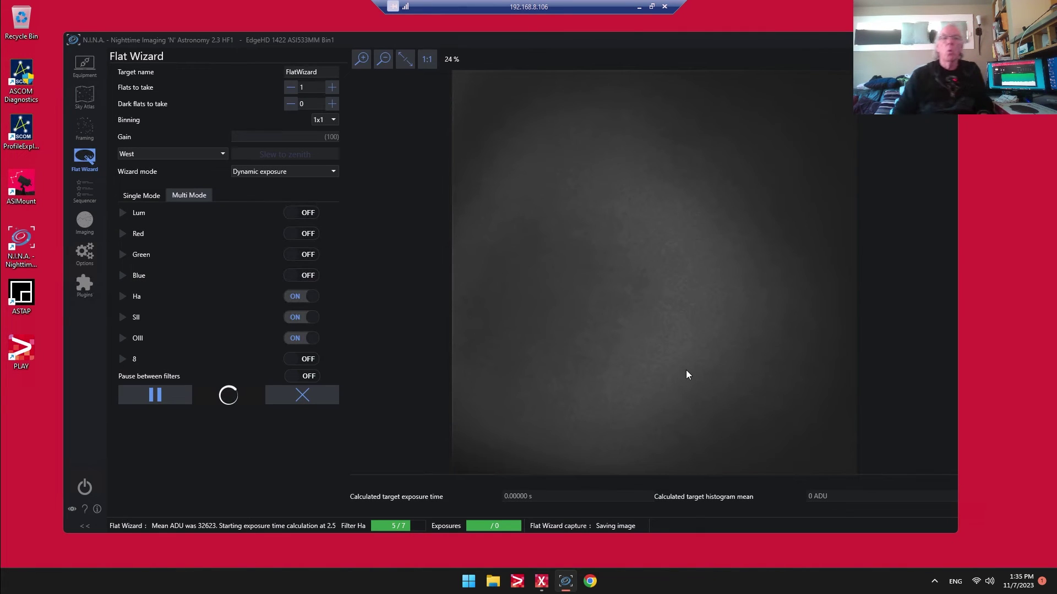